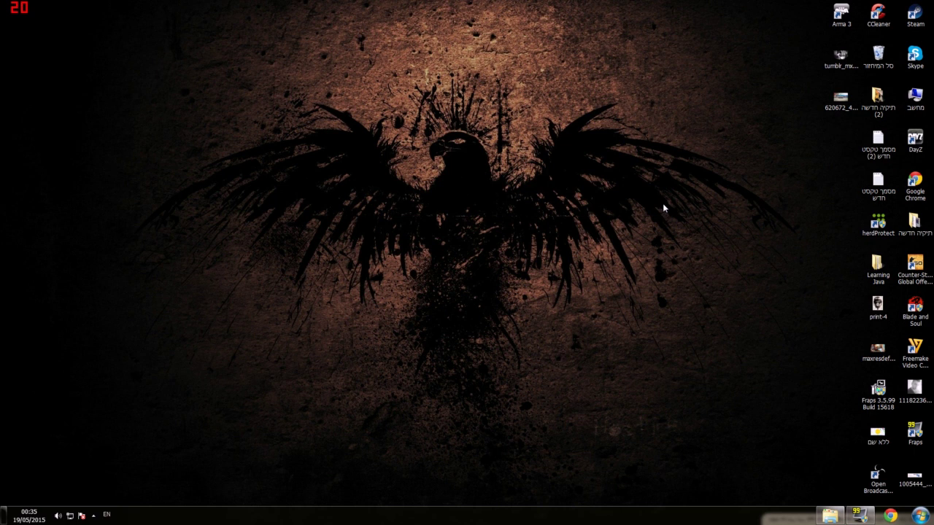
Refresh the Windows desktop three times from its right-click menu.
{"action": "right_click", "coordinate": [525, 194]}
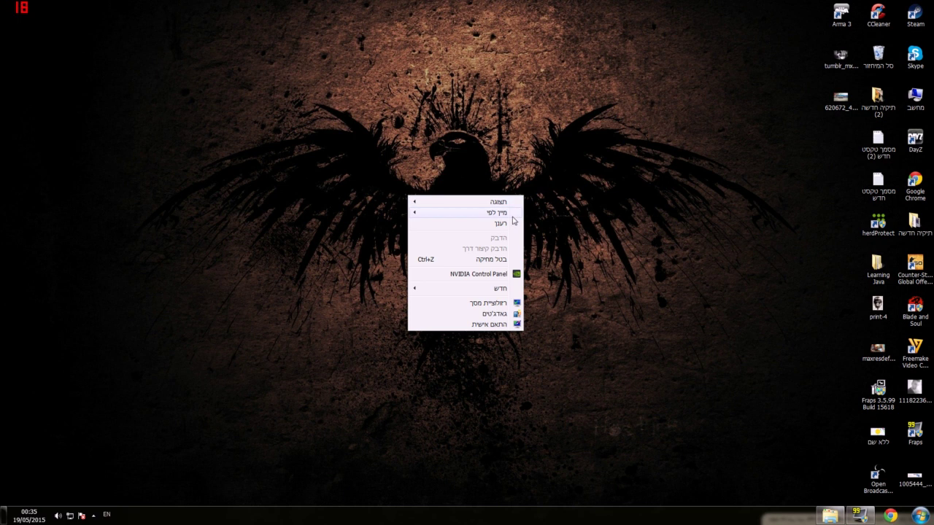
{"action": "left_click", "coordinate": [516, 222]}
{"action": "right_click", "coordinate": [550, 203]}
{"action": "left_click", "coordinate": [530, 231]}
{"action": "right_click", "coordinate": [558, 217]}
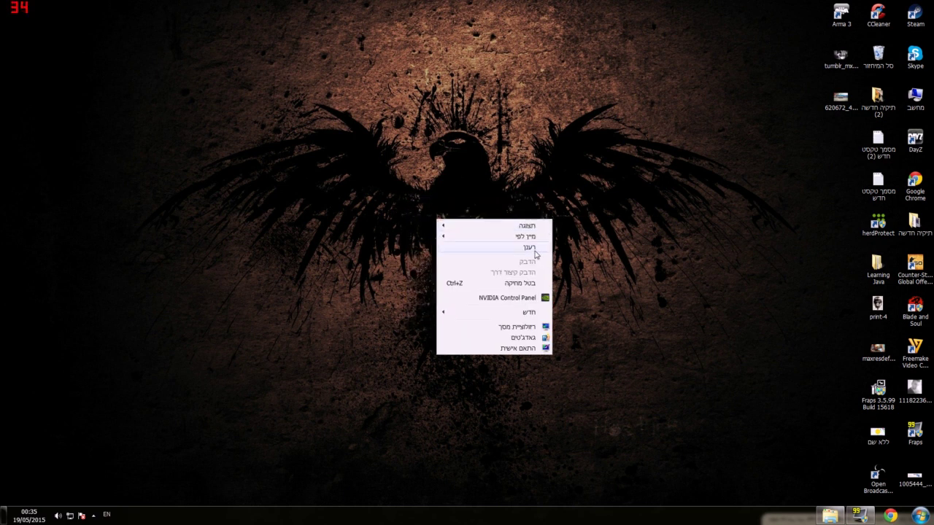
{"action": "left_click", "coordinate": [539, 248]}
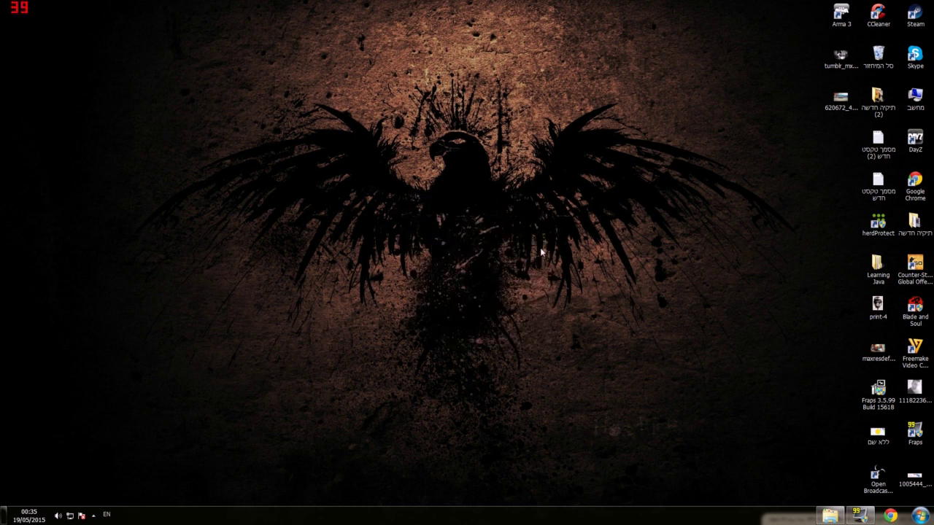
Open Chrome maximized and remove the AdFly tile from the most-visited sites.
{"action": "left_click", "coordinate": [890, 516]}
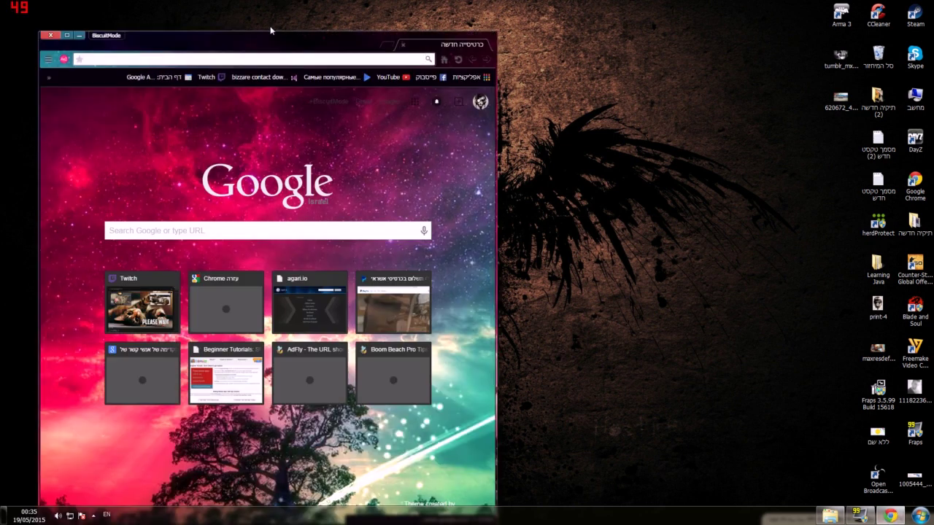
{"action": "double_click", "coordinate": [270, 42]}
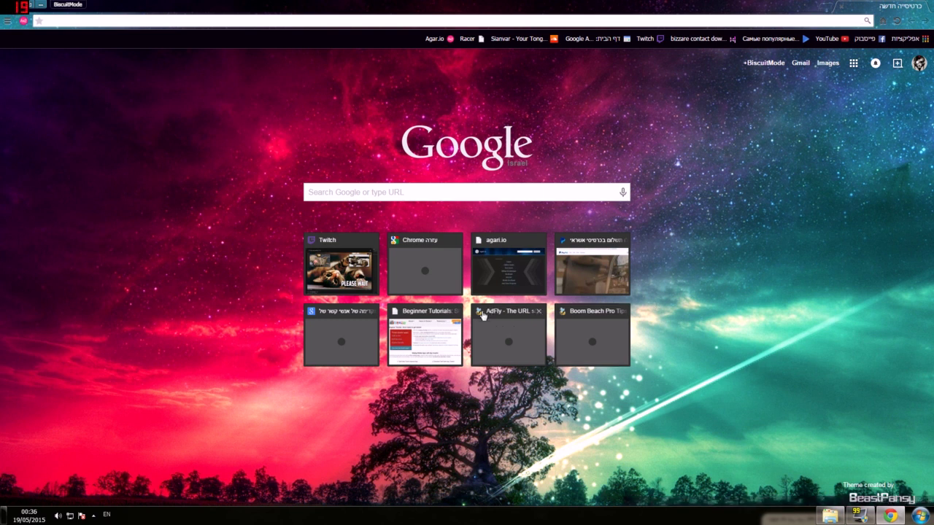
{"action": "left_click", "coordinate": [540, 312]}
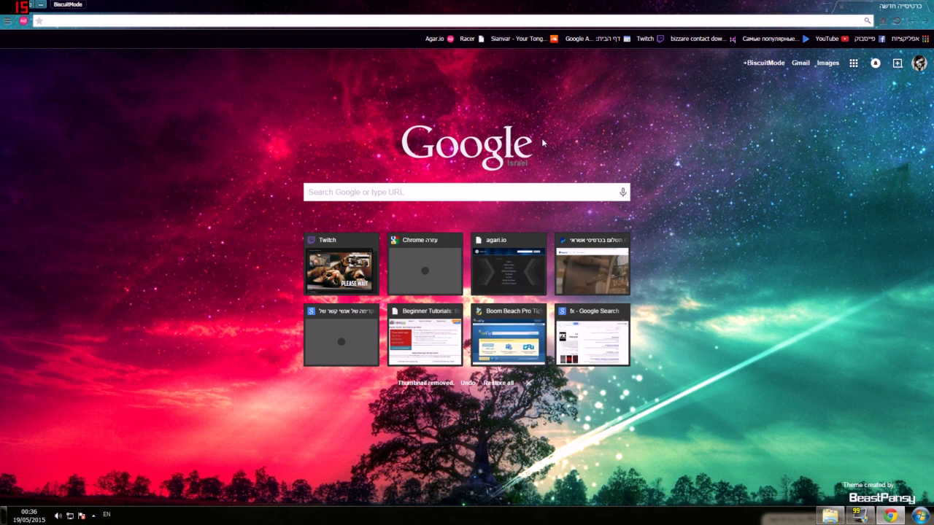
Search Google for 'google webstore' and open the Chrome Web Store result.
{"action": "left_click", "coordinate": [544, 192]}
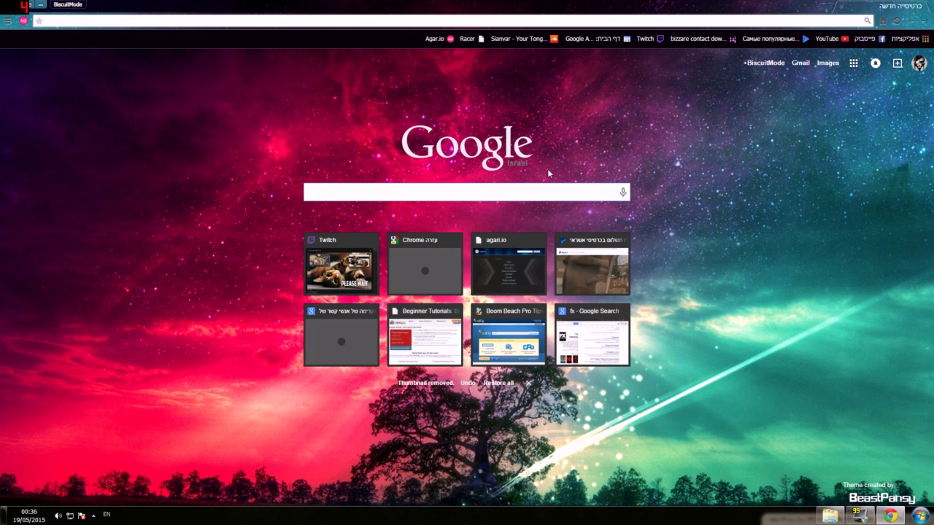
{"action": "type", "text": "google webs"}
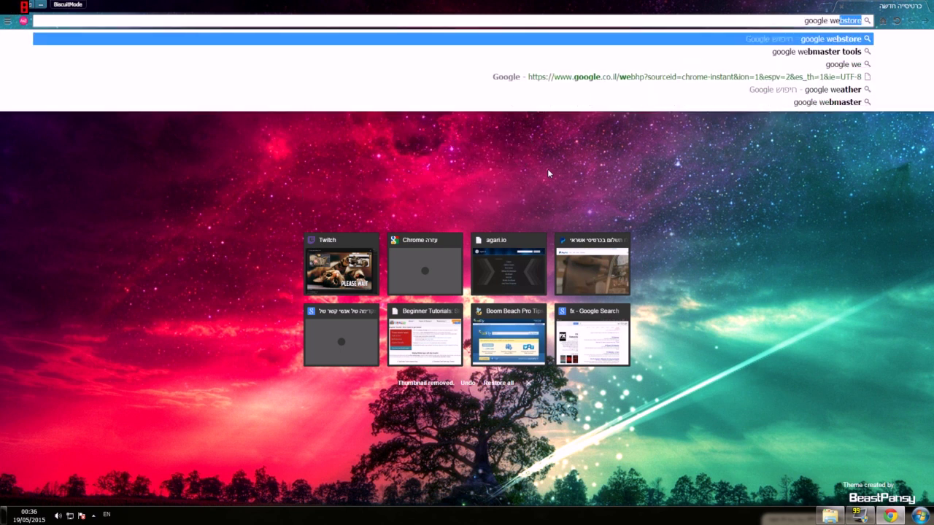
{"action": "key", "text": "Return"}
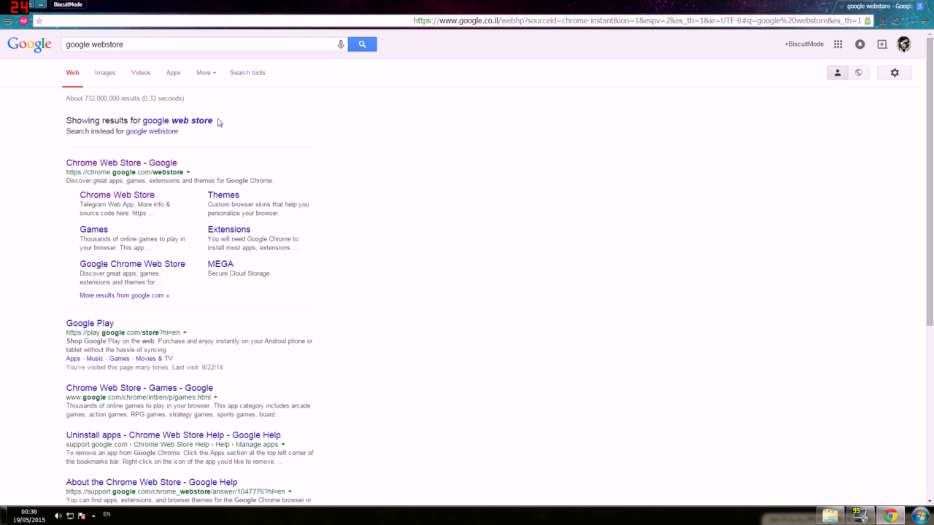
{"action": "left_click", "coordinate": [158, 166]}
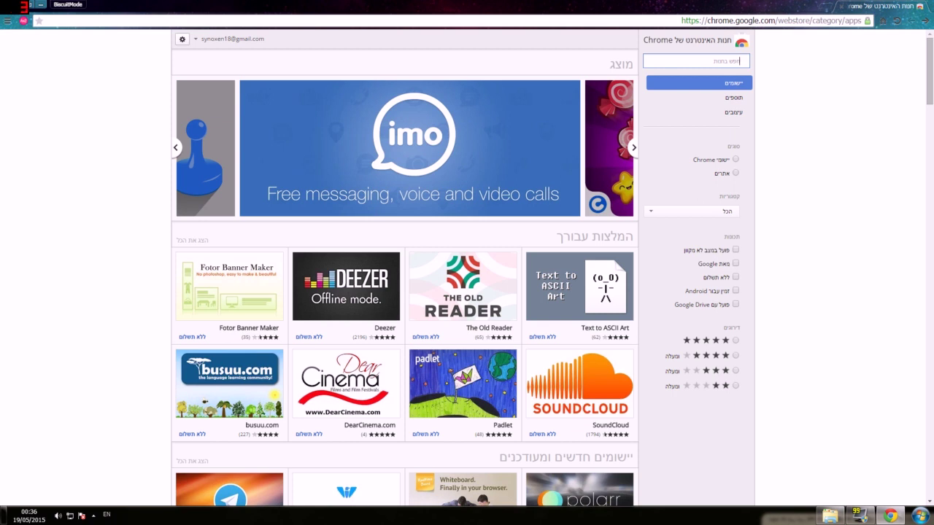
Search the store for 'Agar' and view, then close, the Agar Extended 2 details.
{"action": "type", "text": "Agar"}
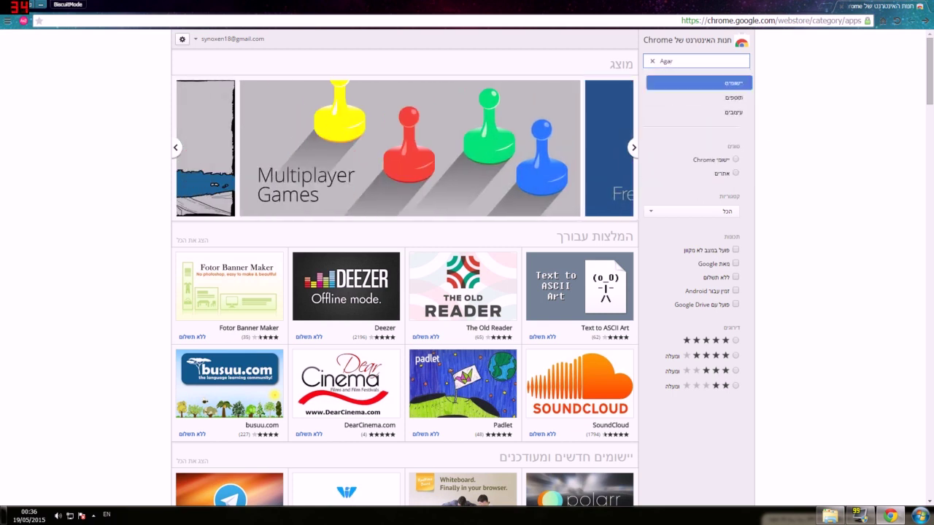
{"action": "key", "text": "Return"}
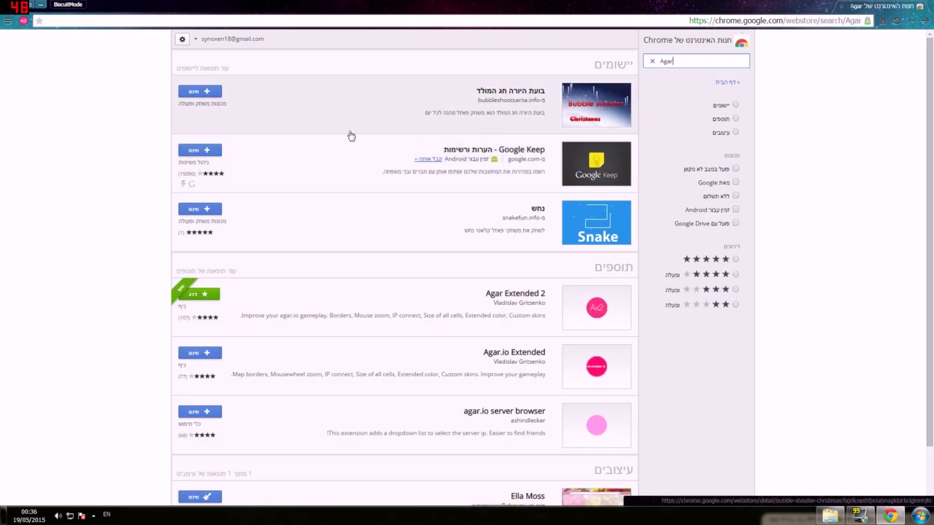
{"action": "scroll", "coordinate": [369, 315], "scroll_direction": "down", "scroll_amount": 1}
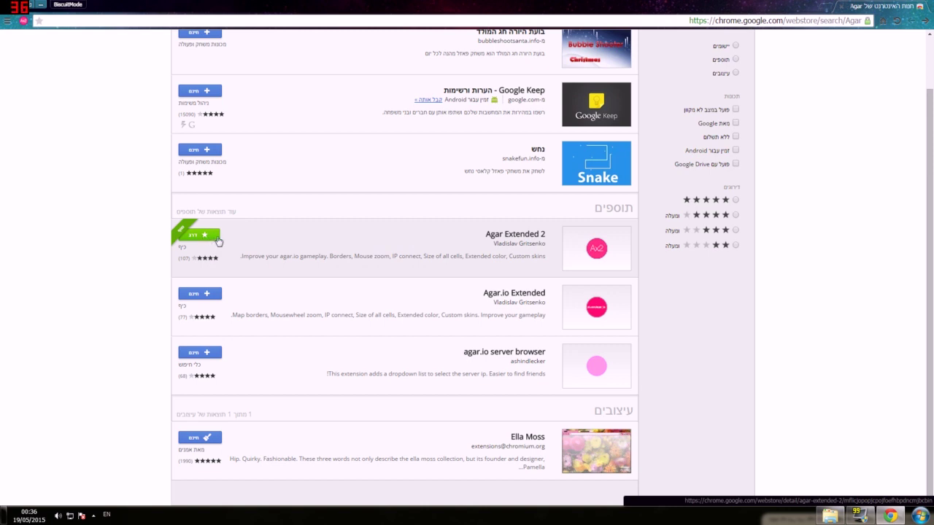
{"action": "left_click", "coordinate": [508, 250]}
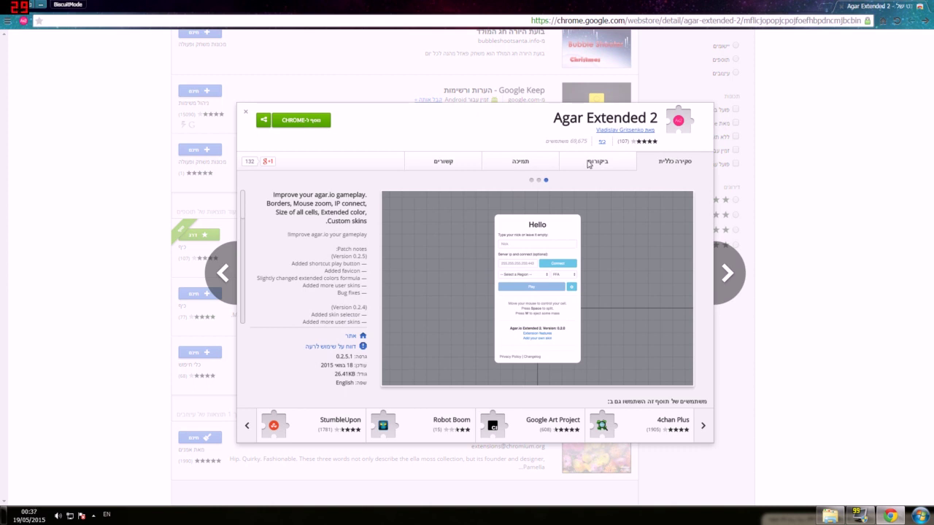
{"action": "left_click", "coordinate": [247, 114]}
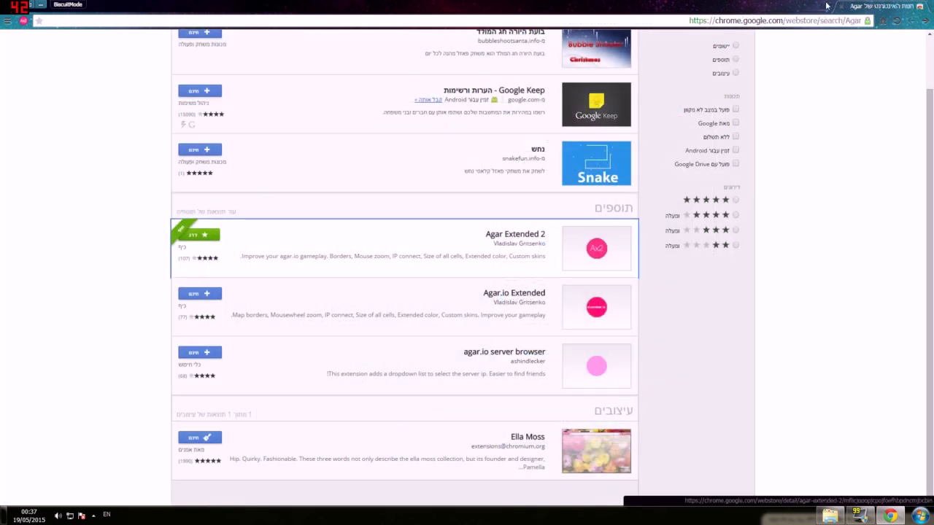
Load agar.io in a new browser tab.
{"action": "left_click", "coordinate": [825, 6]}
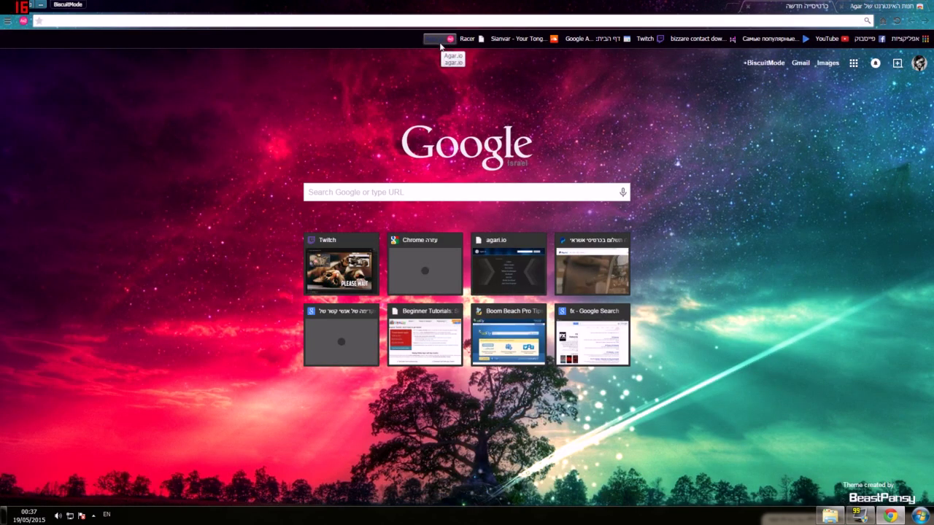
{"action": "type", "text": "agar.io"}
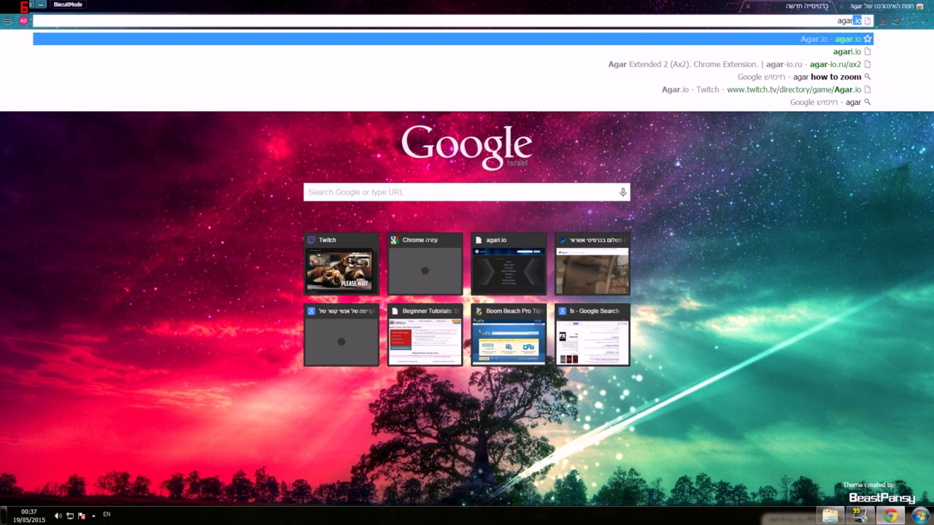
{"action": "key", "text": "Return"}
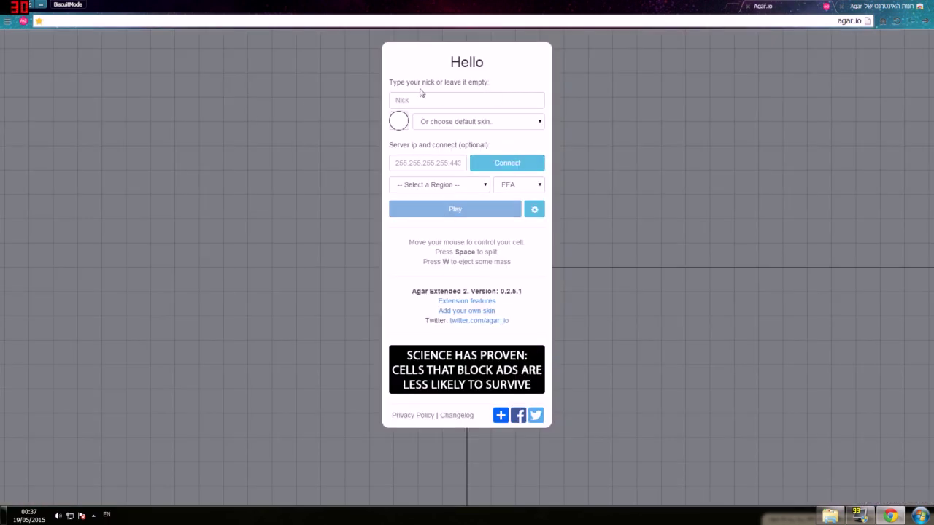
Start a game with nick 'Test' on the Europe server, leaving the skin unchanged.
{"action": "left_click", "coordinate": [459, 125]}
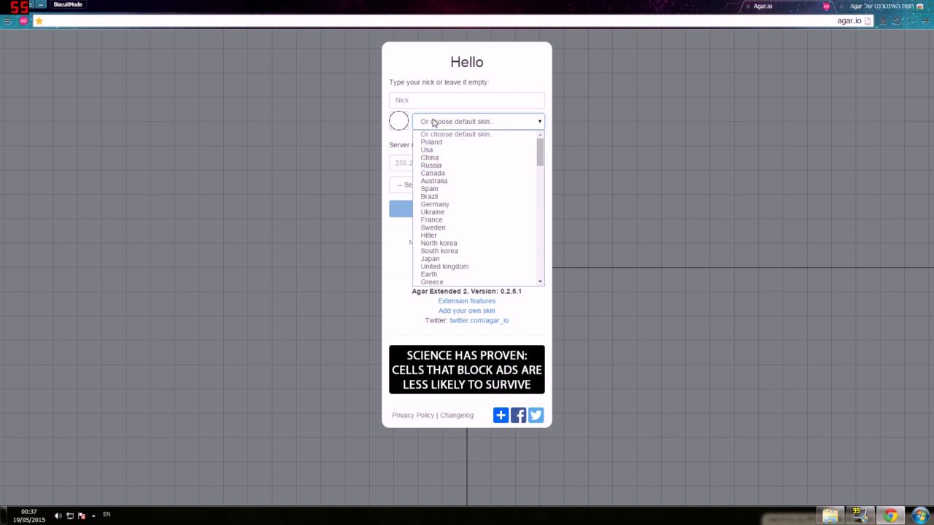
{"action": "left_click", "coordinate": [434, 122]}
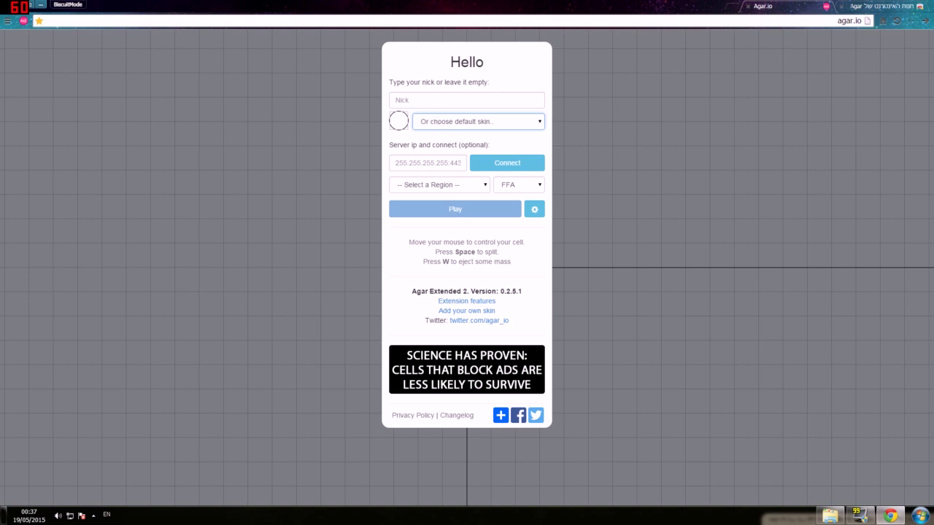
{"action": "left_click", "coordinate": [435, 102]}
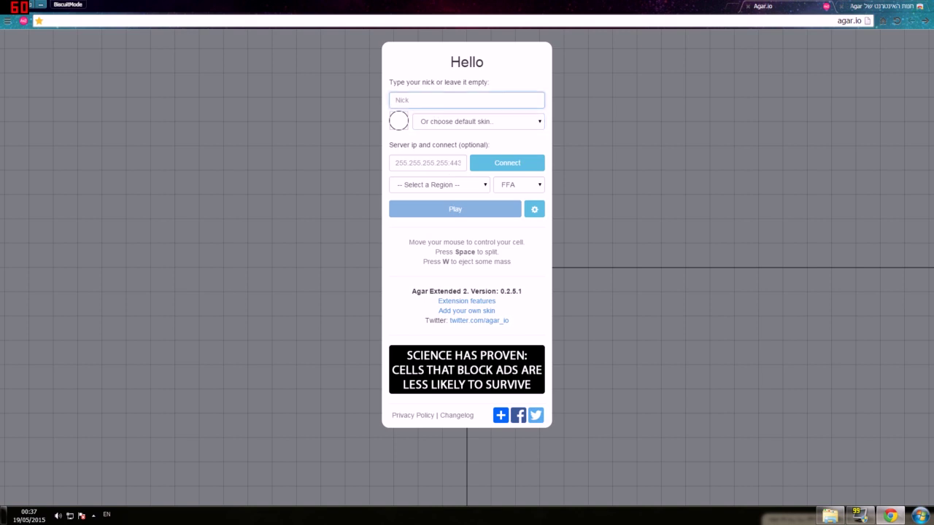
{"action": "type", "text": "Test"}
{"action": "left_click", "coordinate": [467, 182]}
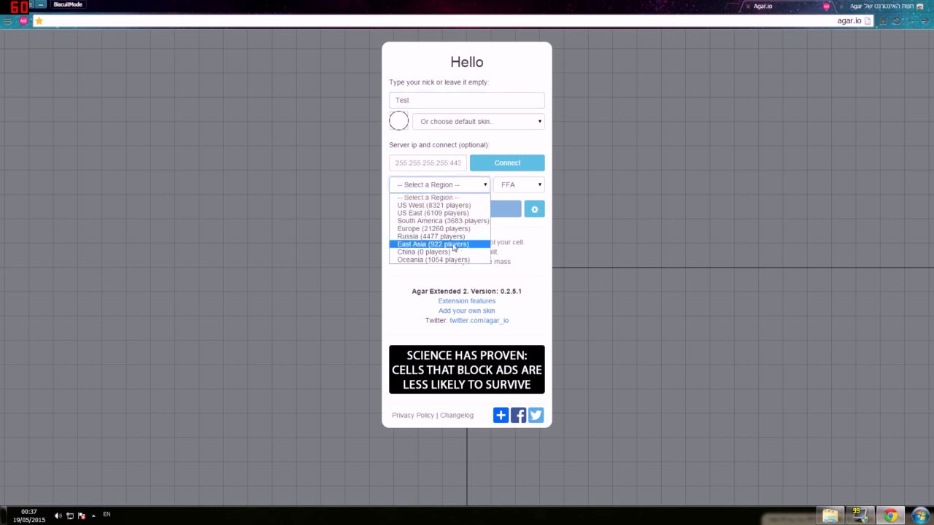
{"action": "left_click", "coordinate": [441, 230]}
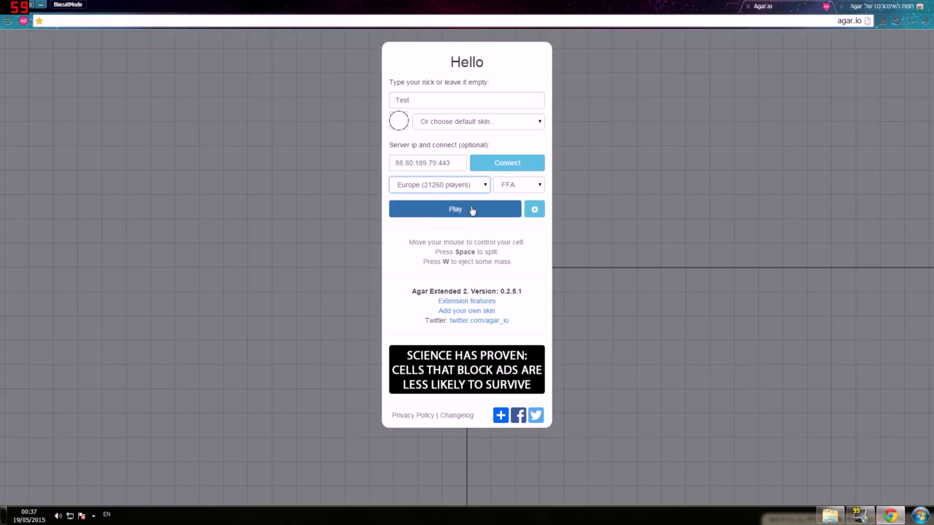
{"action": "left_click", "coordinate": [463, 215]}
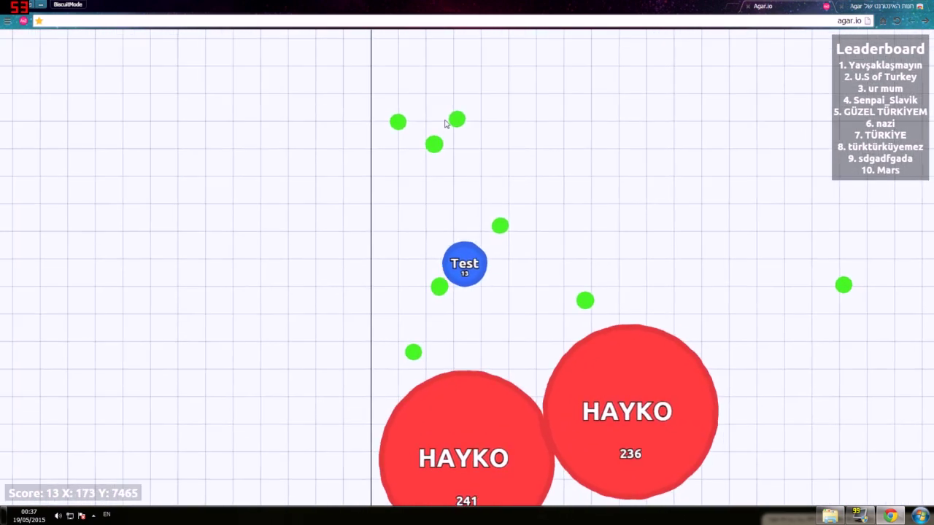
Zoom the agar.io view out with the mouse wheel to see more of the field.
{"action": "scroll", "coordinate": [632, 250], "scroll_direction": "down", "scroll_amount": 5}
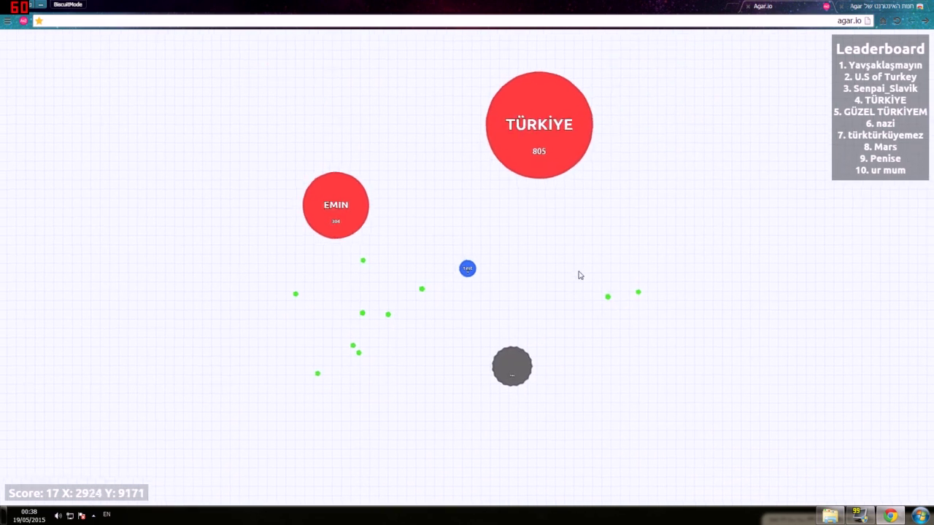
Show the start menu with Esc and scroll through the default skins list.
{"action": "key", "text": "Escape"}
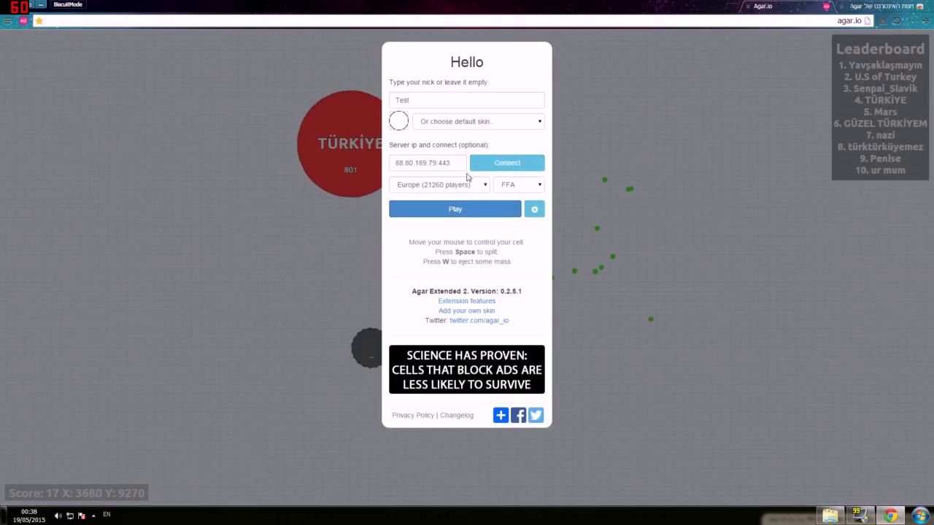
{"action": "left_click", "coordinate": [467, 122]}
{"action": "scroll", "coordinate": [469, 207], "scroll_direction": "down", "scroll_amount": 10}
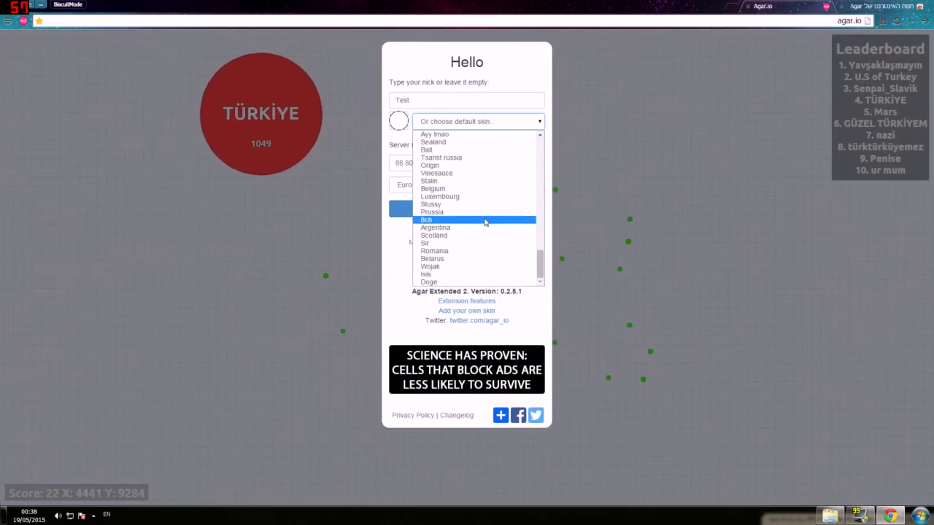
{"action": "scroll", "coordinate": [485, 221], "scroll_direction": "up", "scroll_amount": 10}
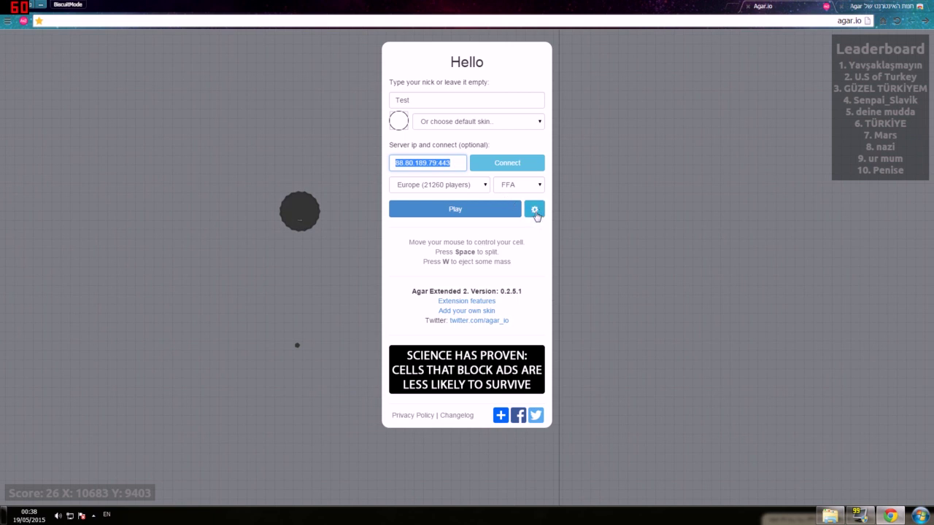
Enable Dark Theme in the game settings and start a new round as Test.
{"action": "left_click", "coordinate": [536, 213]}
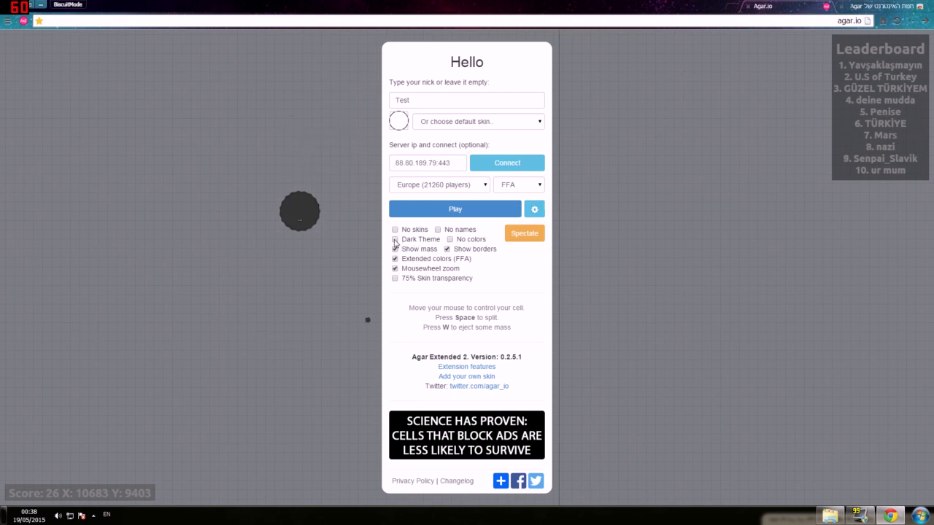
{"action": "left_click", "coordinate": [395, 240]}
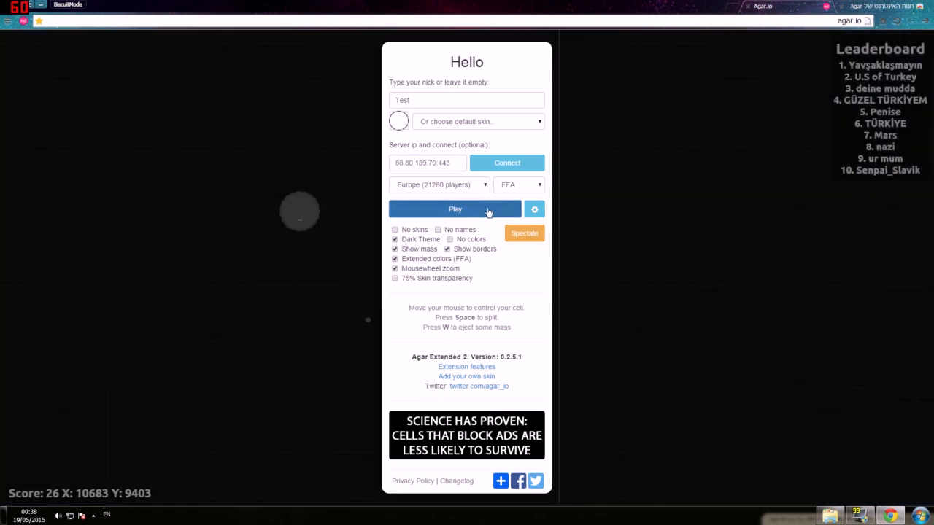
{"action": "left_click", "coordinate": [488, 212]}
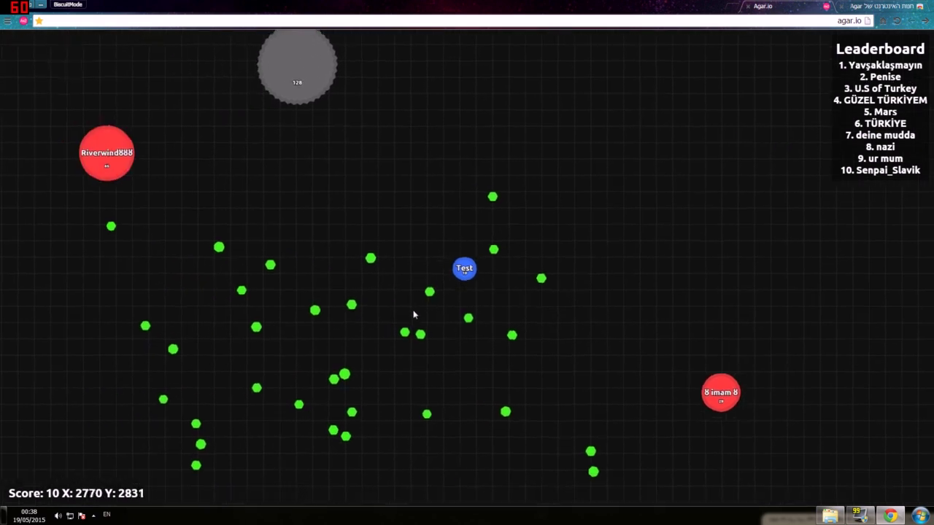